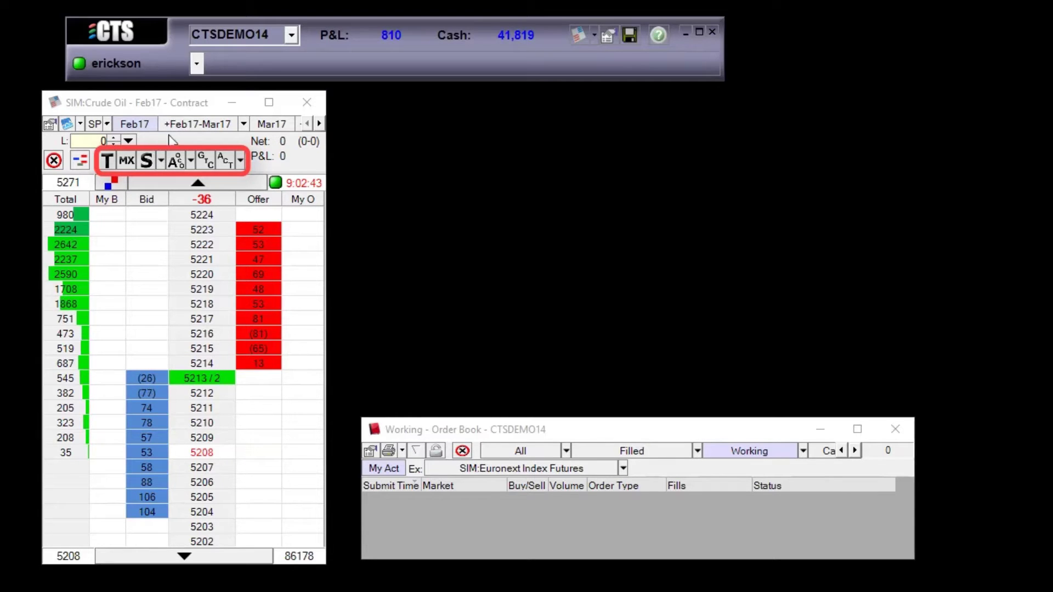
Step: View the order types available for the Crude Oil Feb17 contract
click(149, 162)
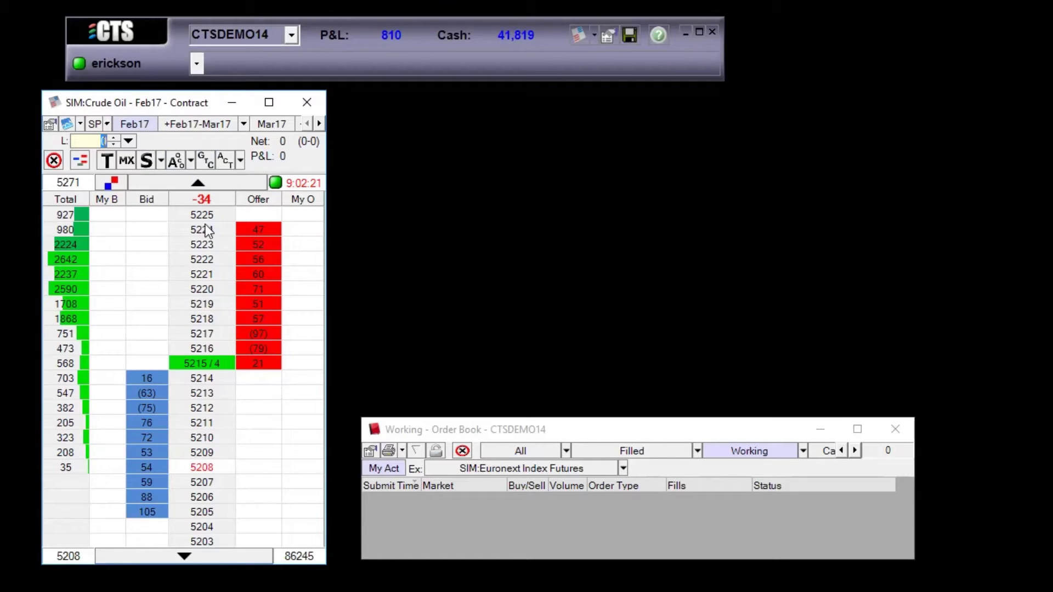
click(161, 161)
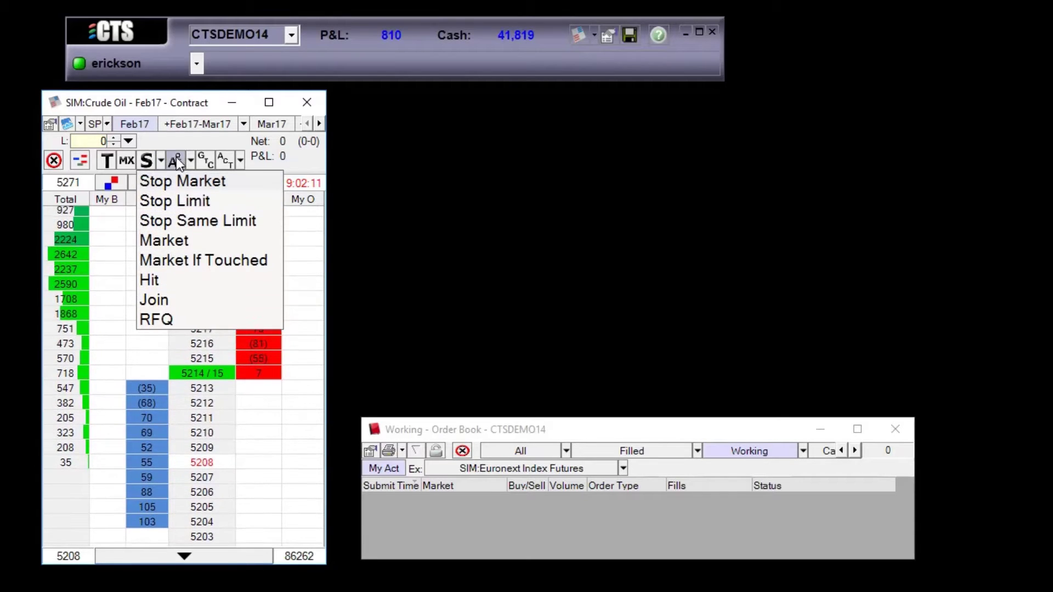
click(177, 139)
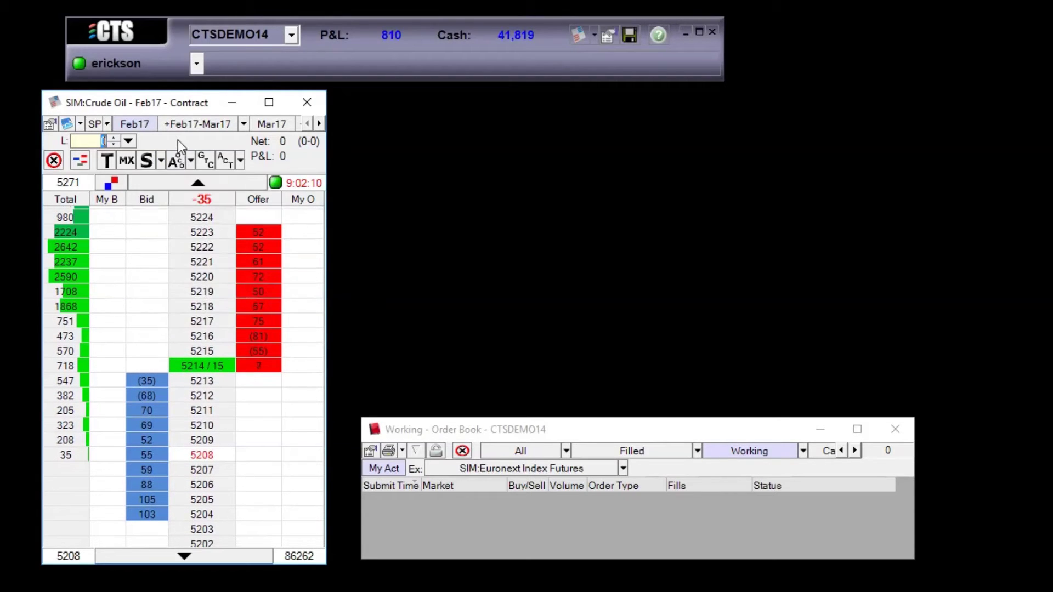
Step: Review the Order Toolbar and Separate Order Type settings for contract windows in the main properties
click(608, 36)
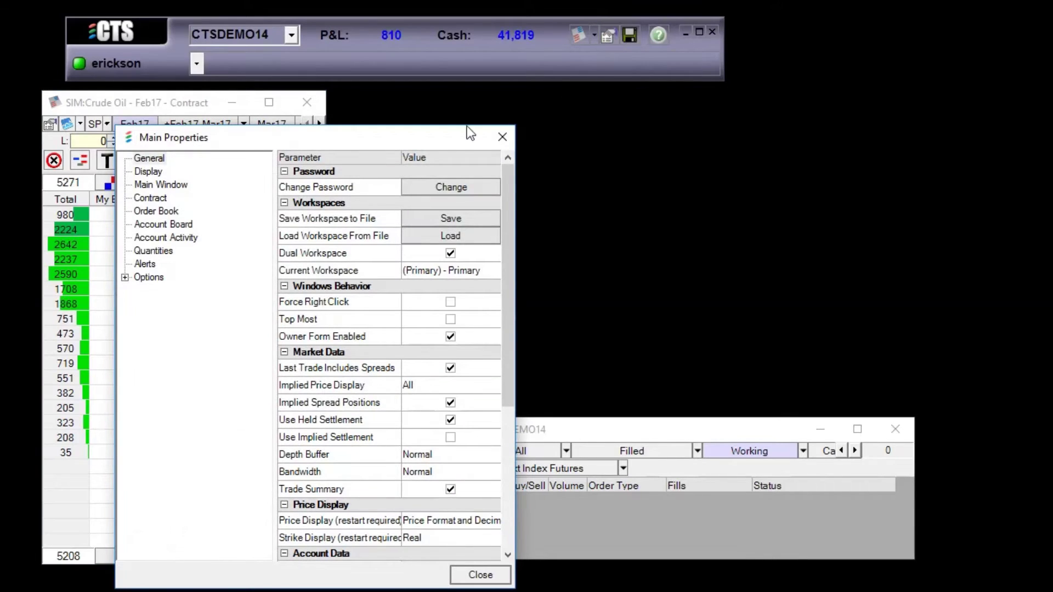
click(154, 199)
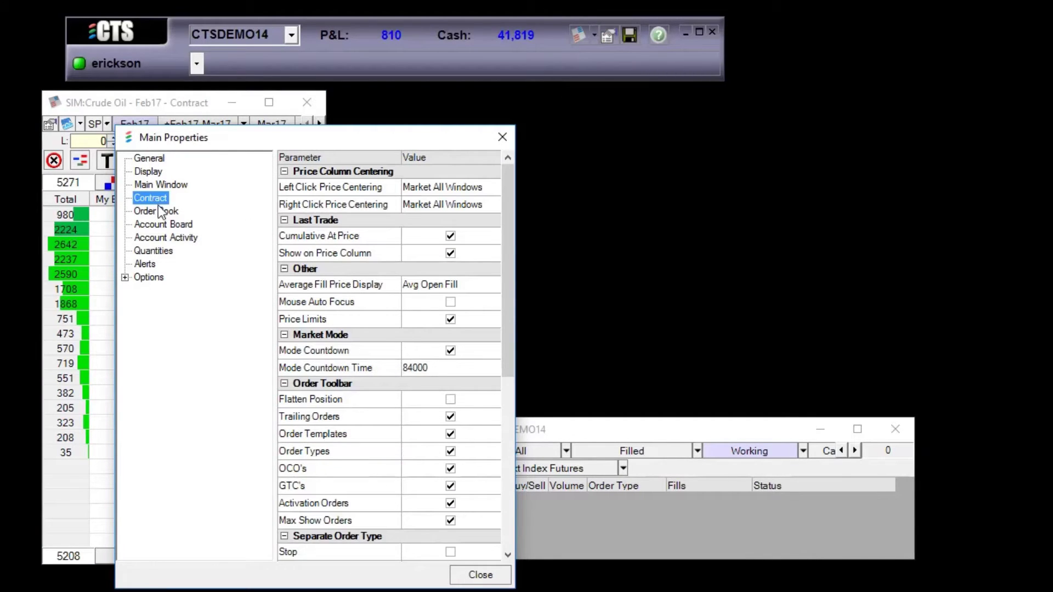
drag(504, 281, 510, 330)
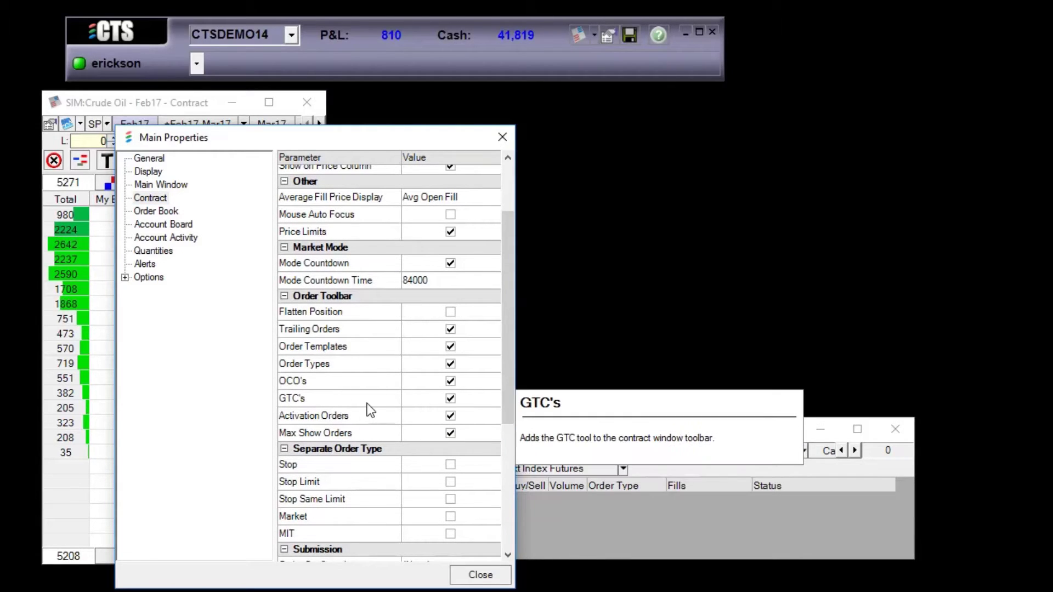
click(502, 139)
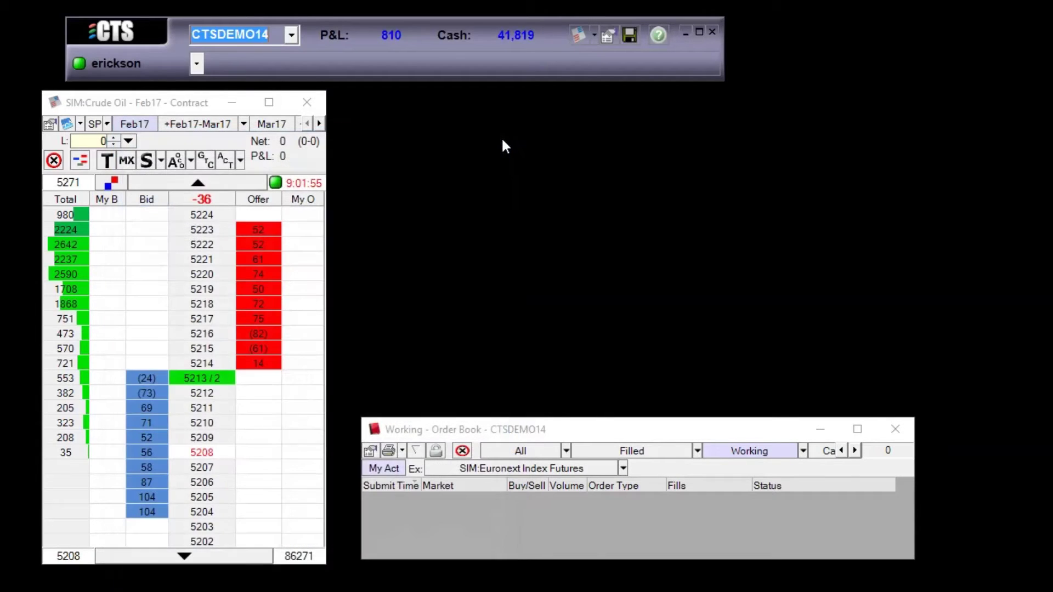
Step: Place a stop market buy order for 1 lot of Crude Oil Feb17 at 5221
click(145, 161)
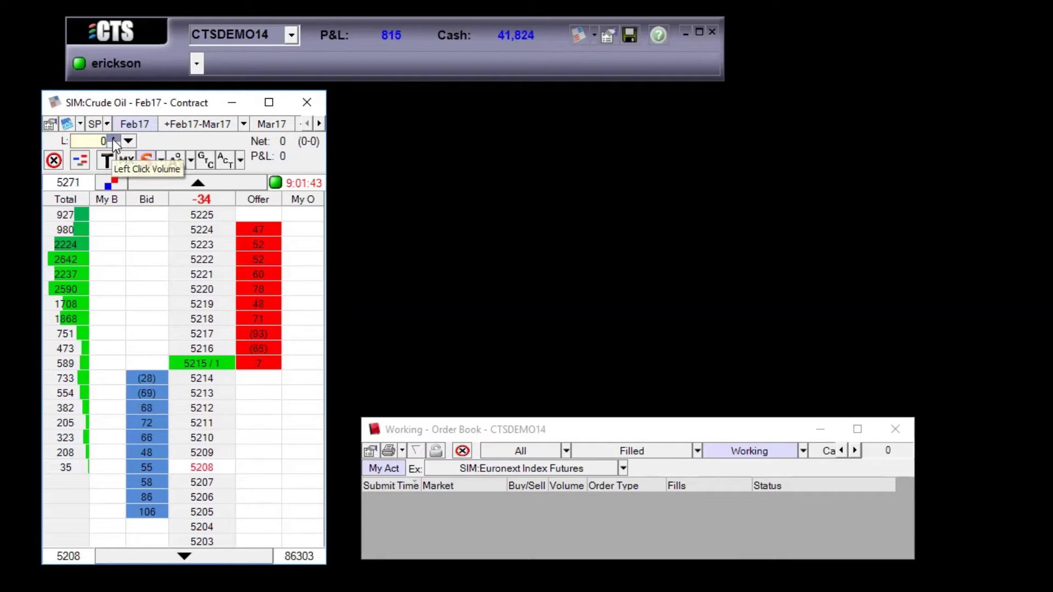
click(98, 141)
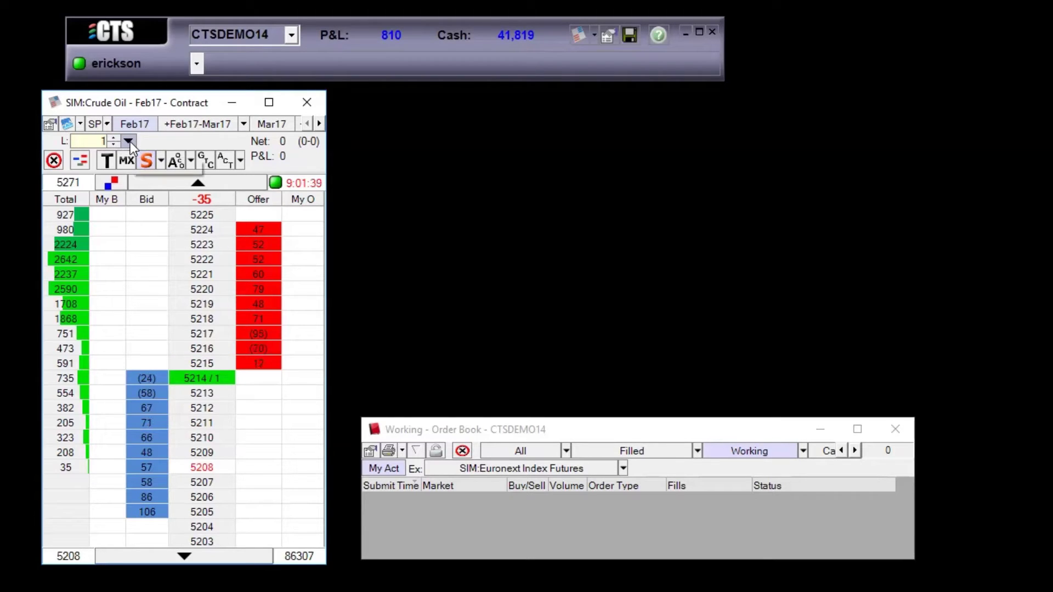
click(130, 141)
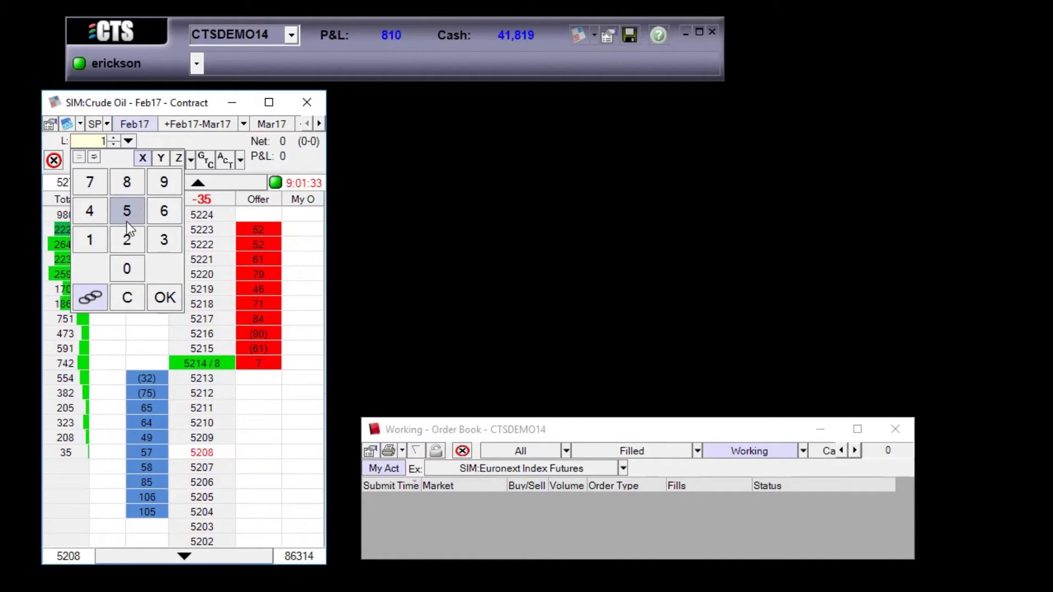
click(166, 298)
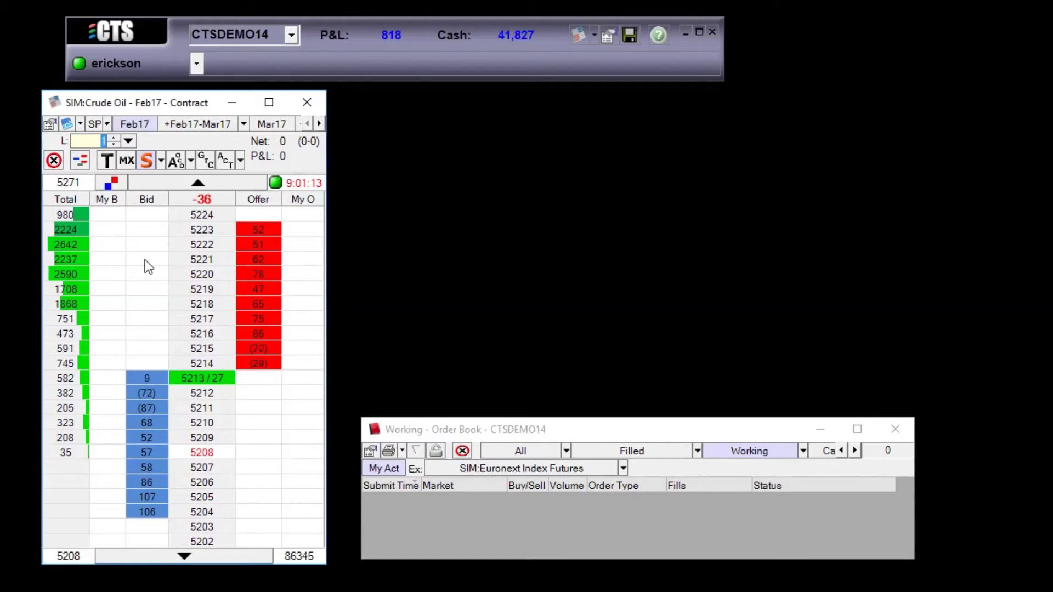
click(145, 259)
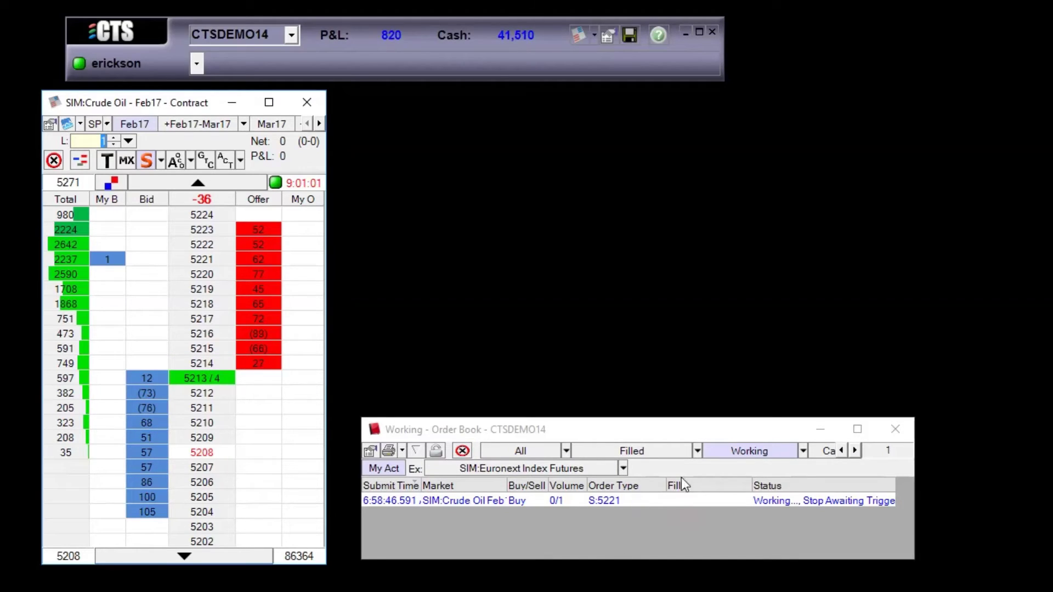
Step: Show all orders in the order book and place a 1-lot sell stop order at 5204
click(530, 449)
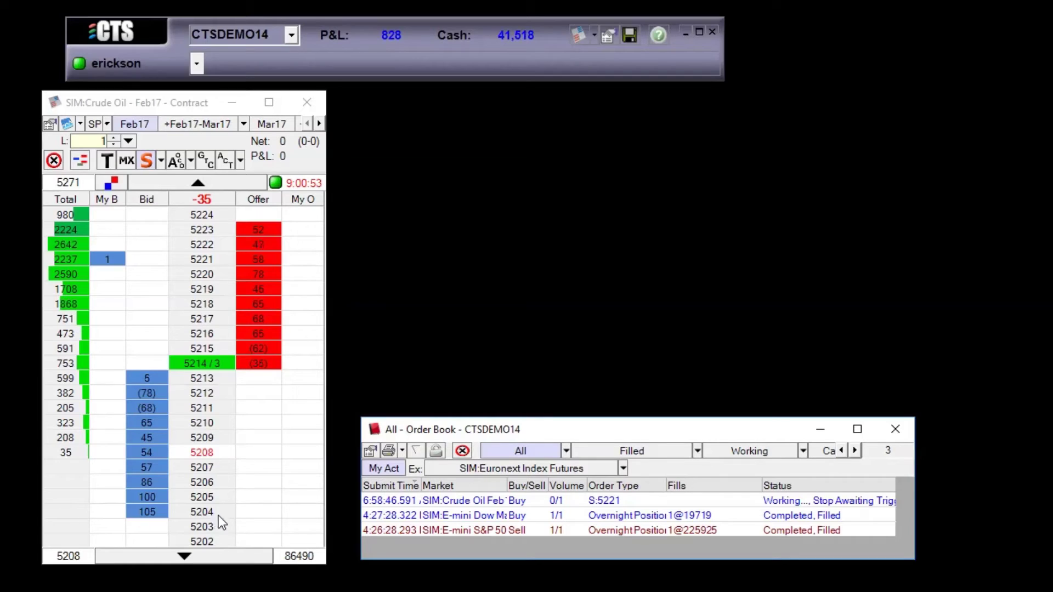
click(258, 513)
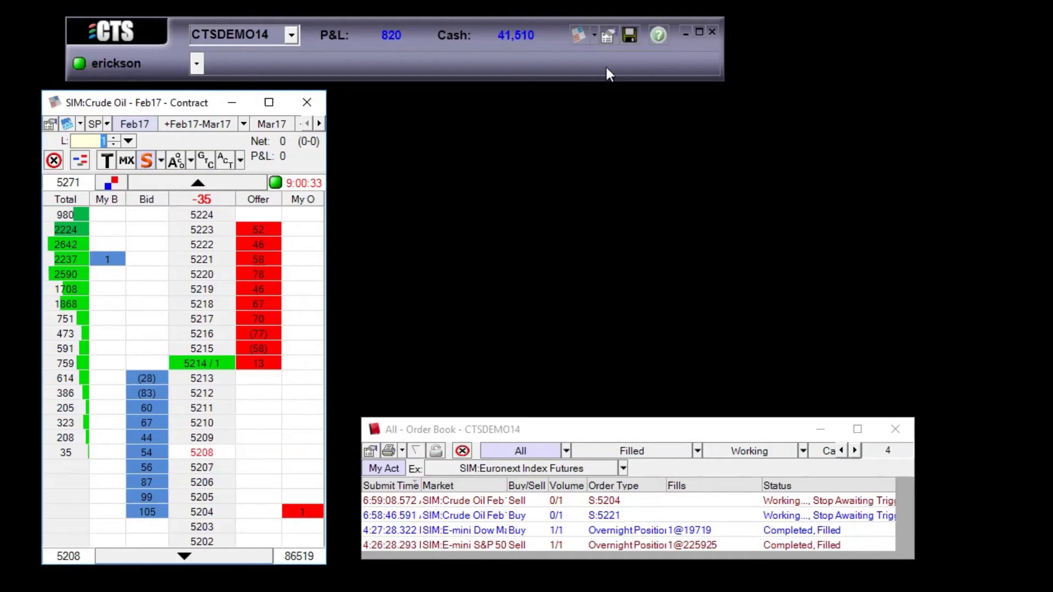
Step: Enable Reset Order Type in the Contract submission settings of the main properties
click(606, 37)
drag(362, 136, 477, 126)
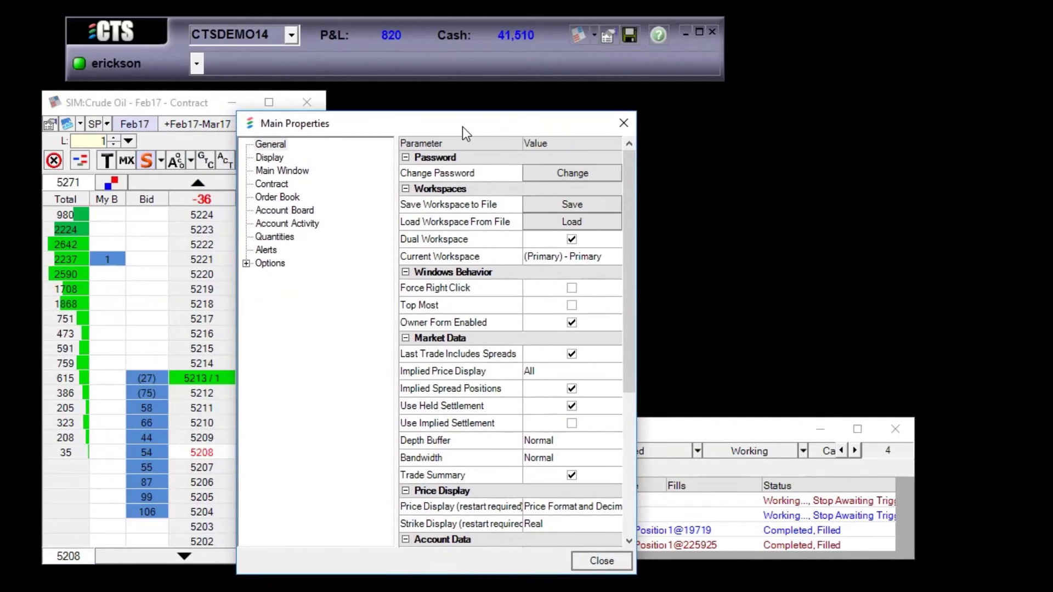
click(277, 185)
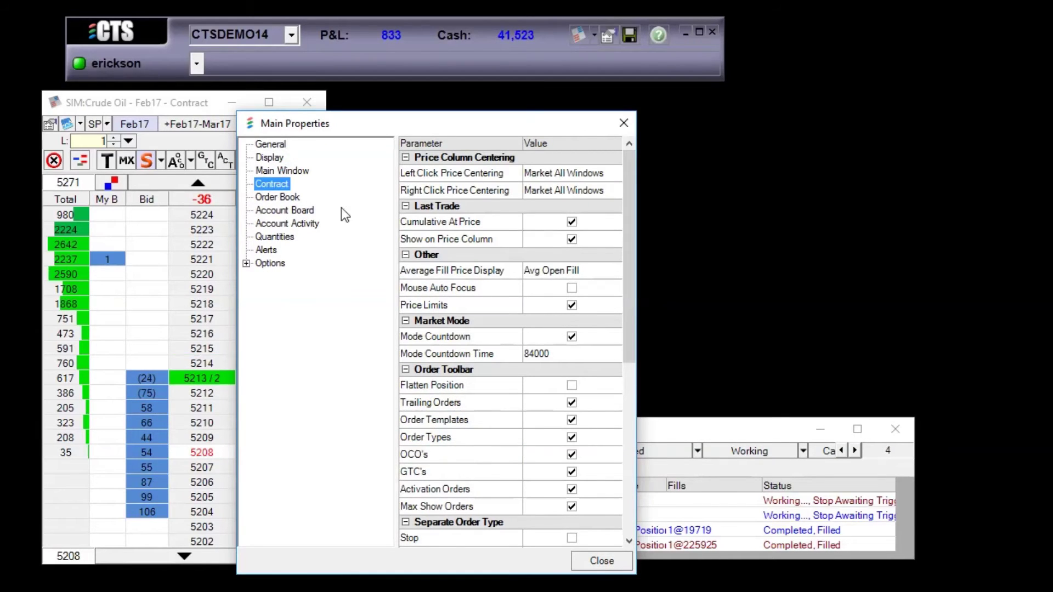
drag(625, 254, 625, 419)
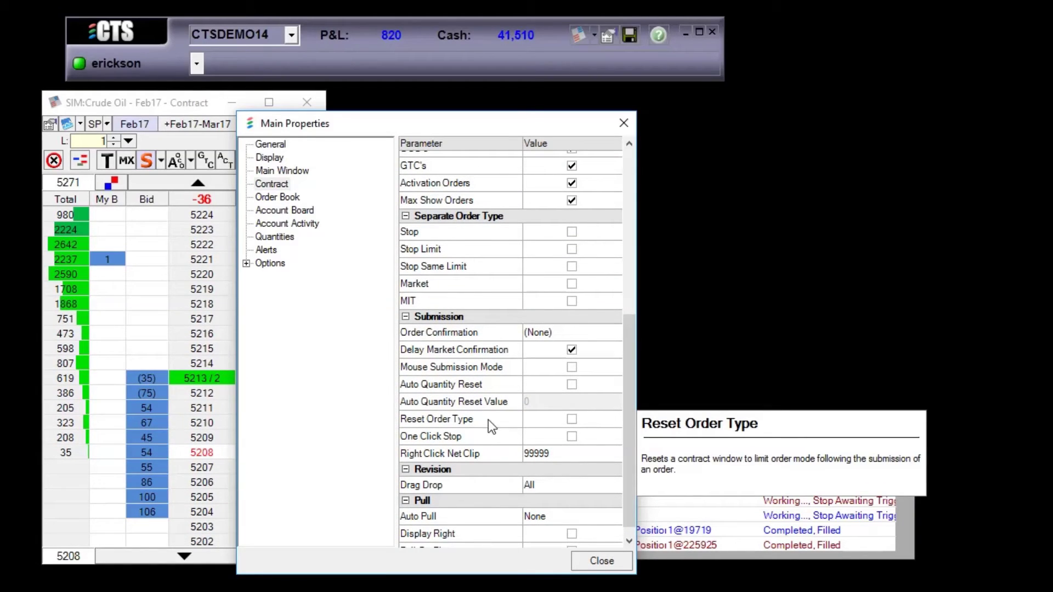
click(572, 420)
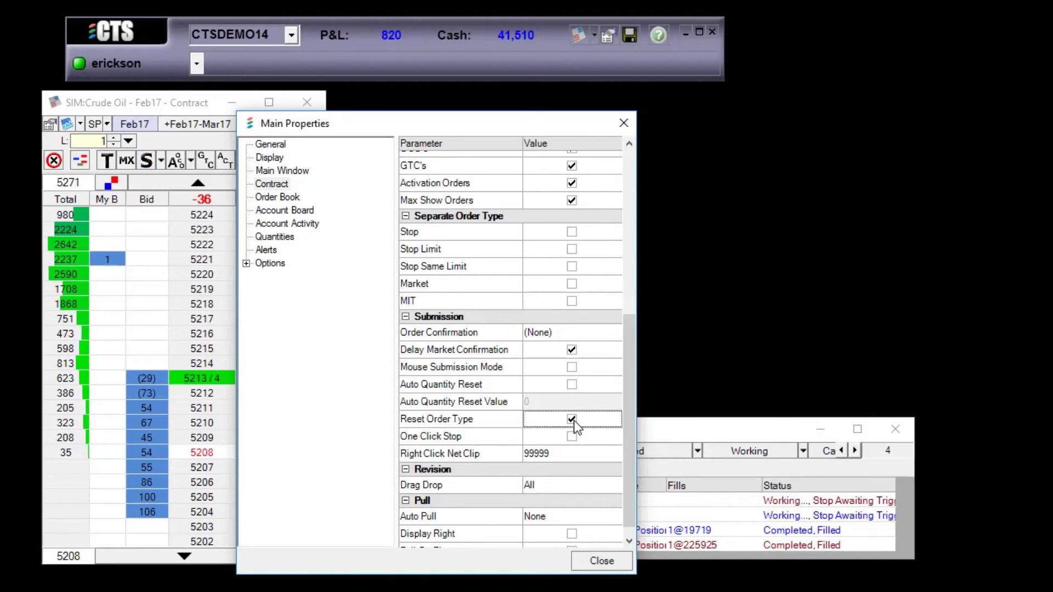
click(603, 562)
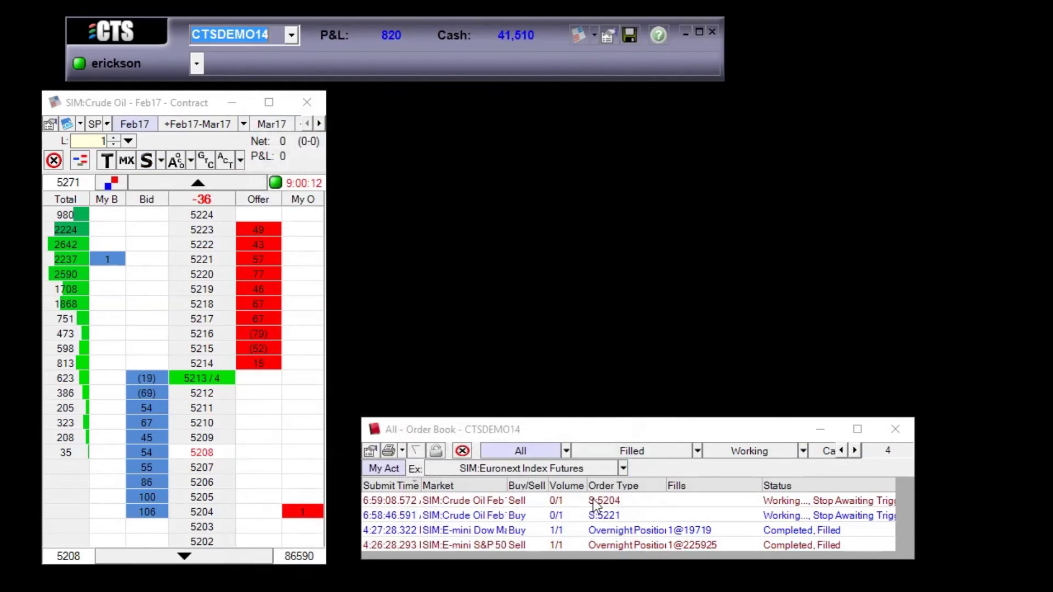
Step: Place a 1-lot buy stop order at 5223 and move the 5204 sell stop to 5208
click(148, 161)
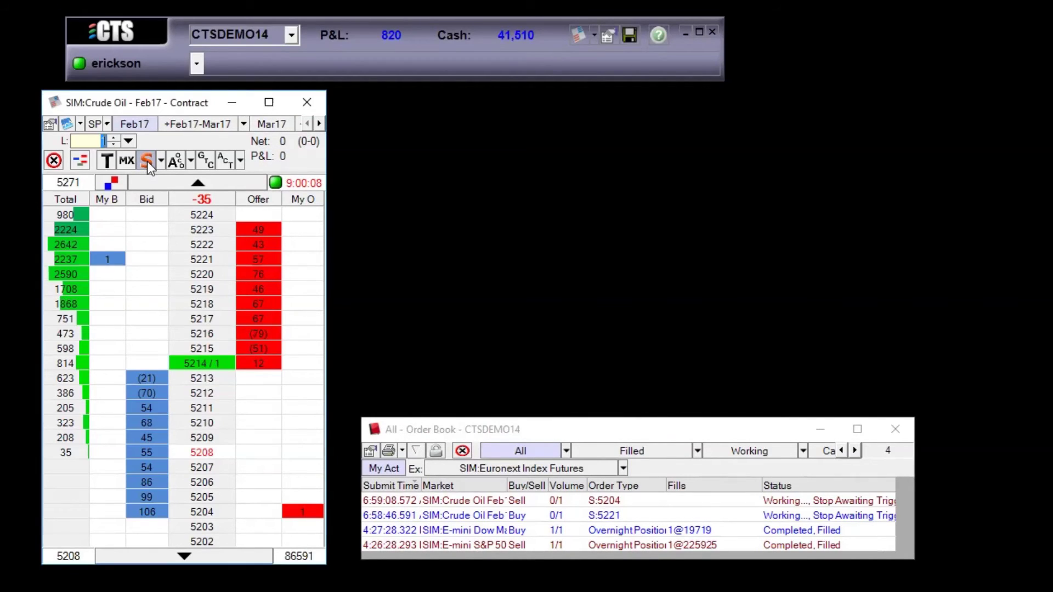
click(148, 230)
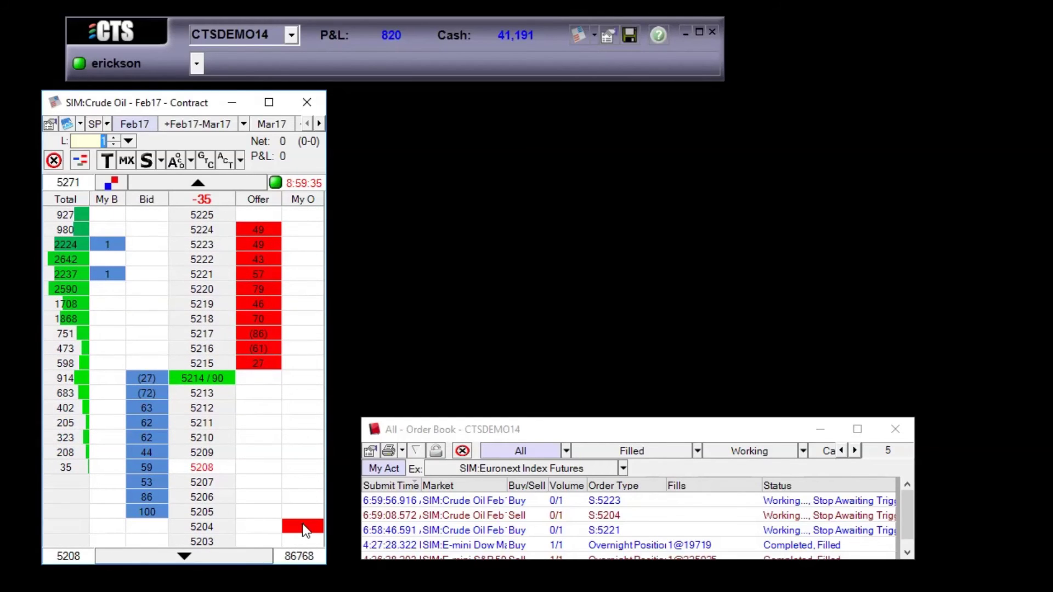
click(301, 467)
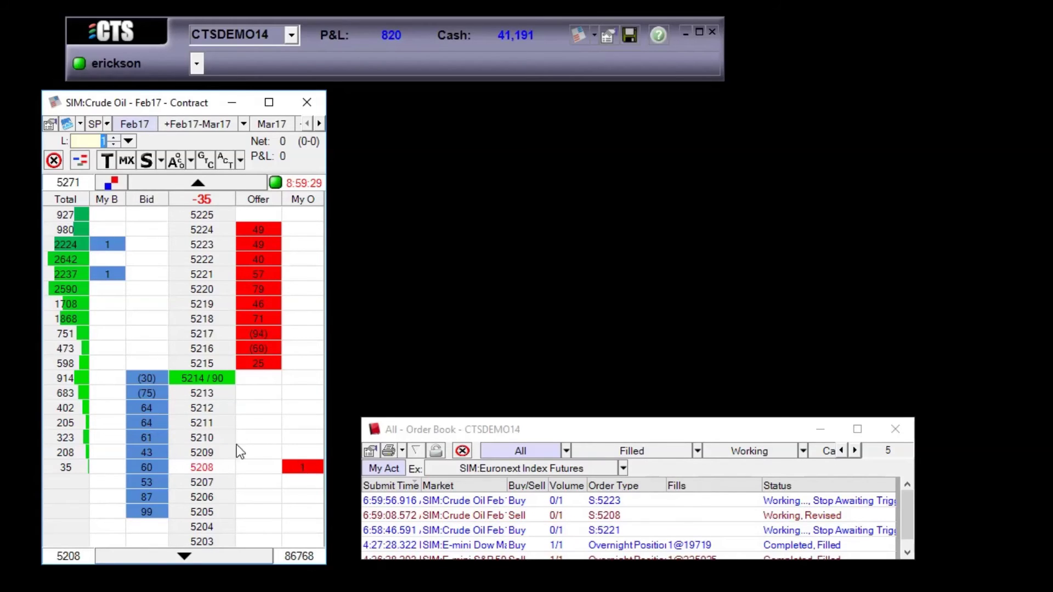
Step: Revise the 5221 buy stop order to a stop price of 5224
right_click(107, 286)
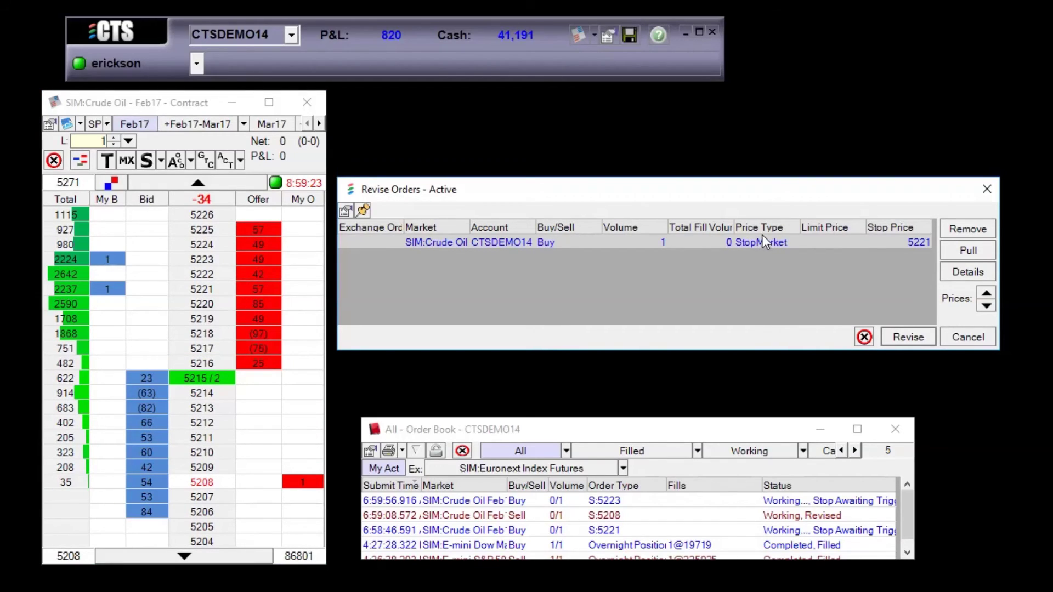
click(915, 243)
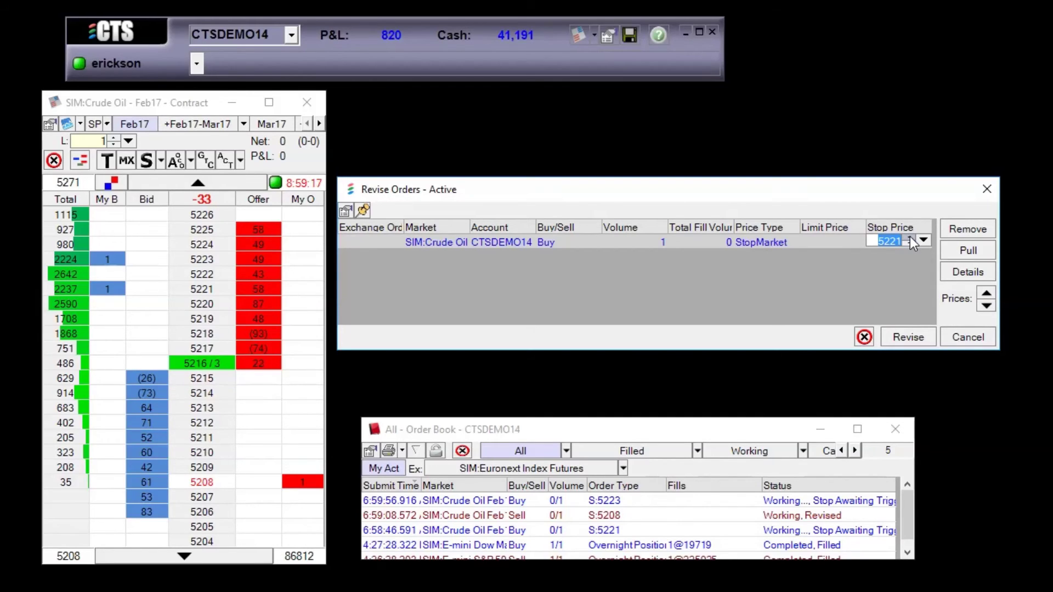
click(910, 239)
click(911, 239)
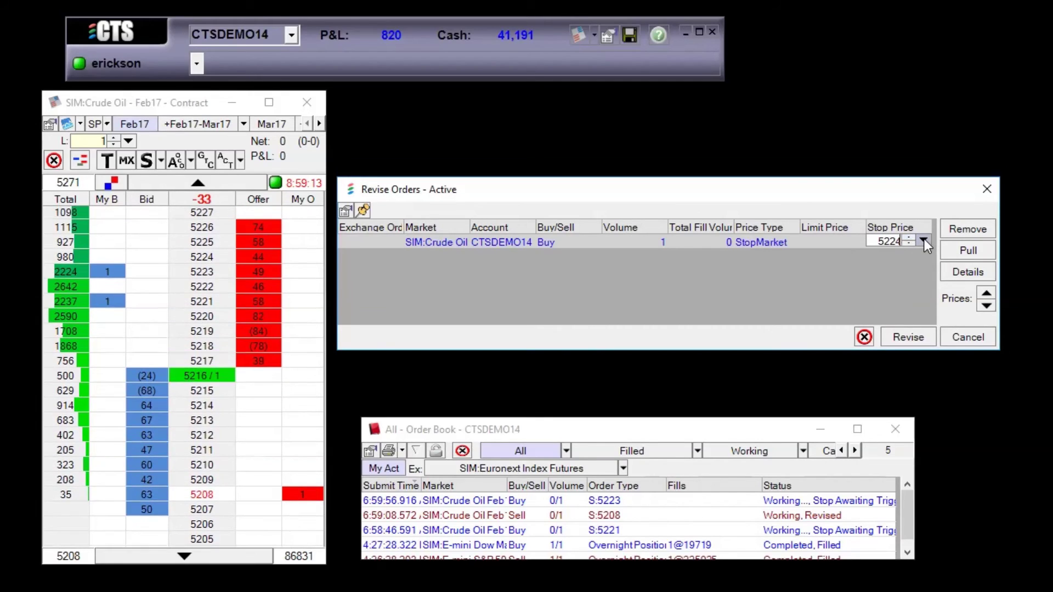
click(924, 241)
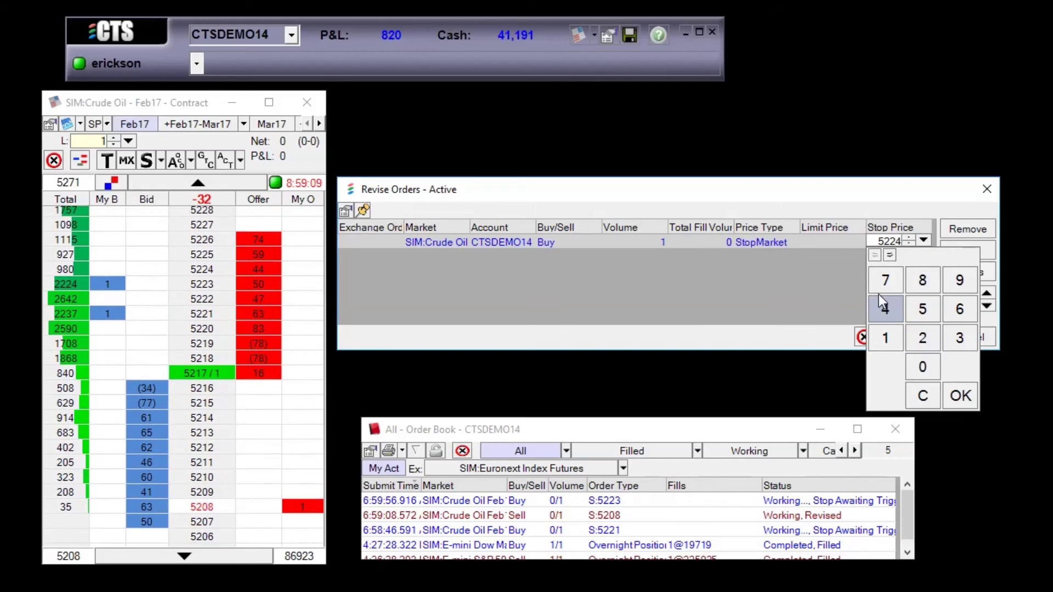
click(841, 277)
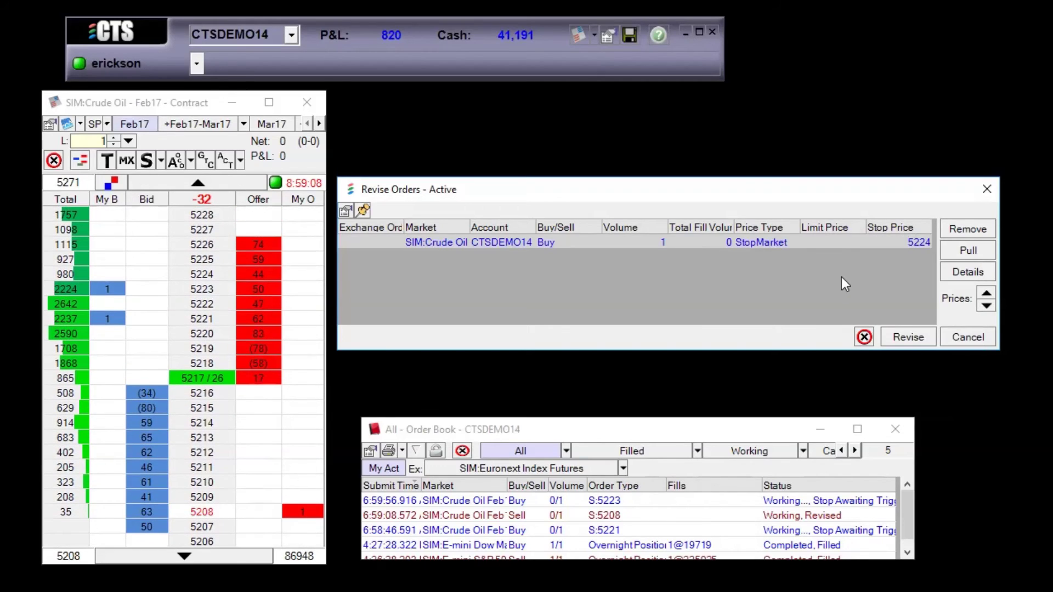
click(905, 338)
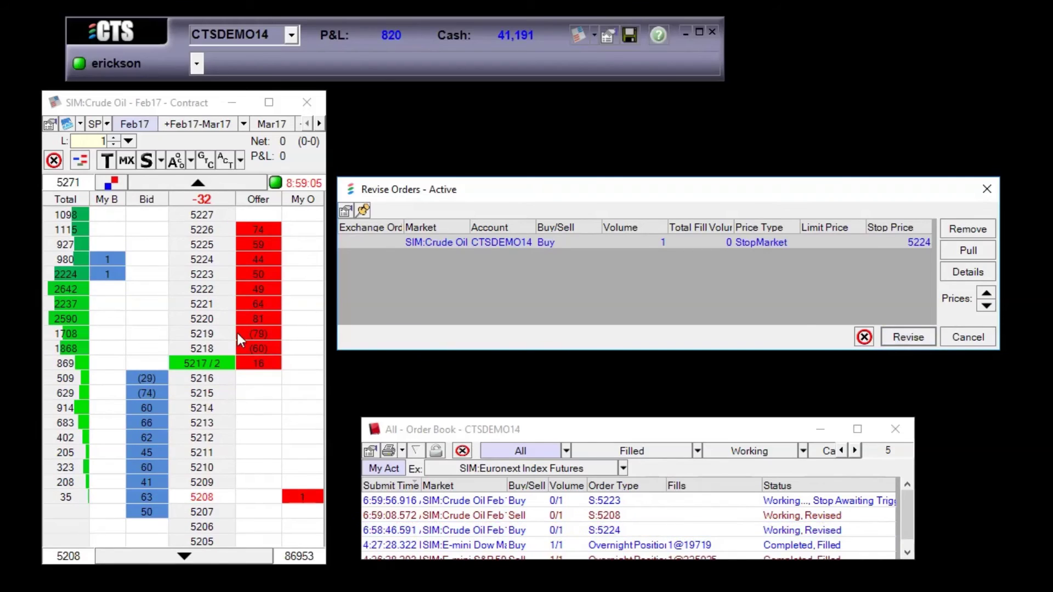
click(989, 190)
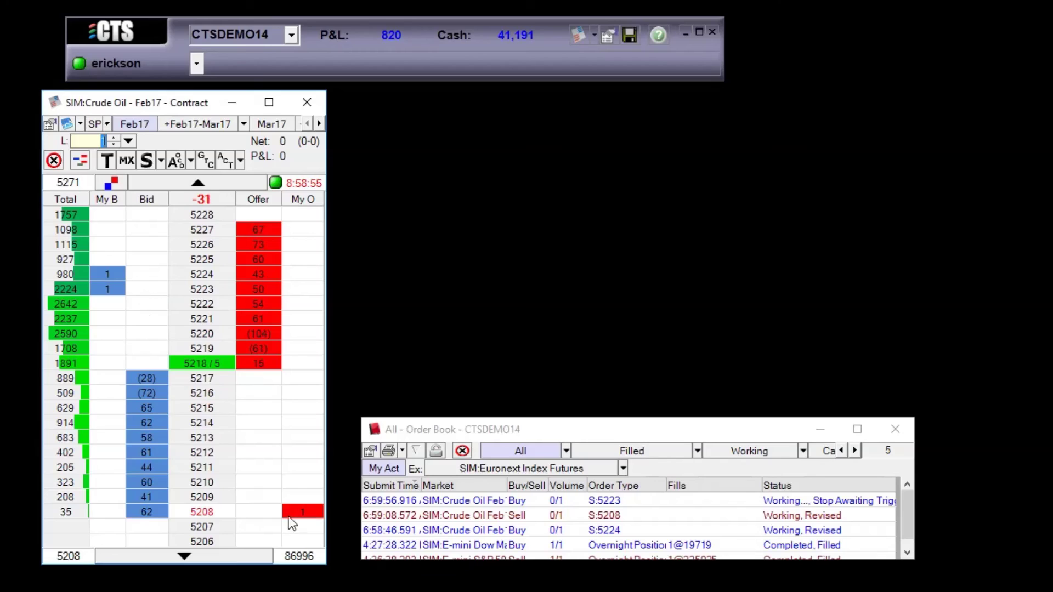
Step: Cancel the 5223 buy stop order and check it in the order book's canceled orders before returning to all orders
click(109, 289)
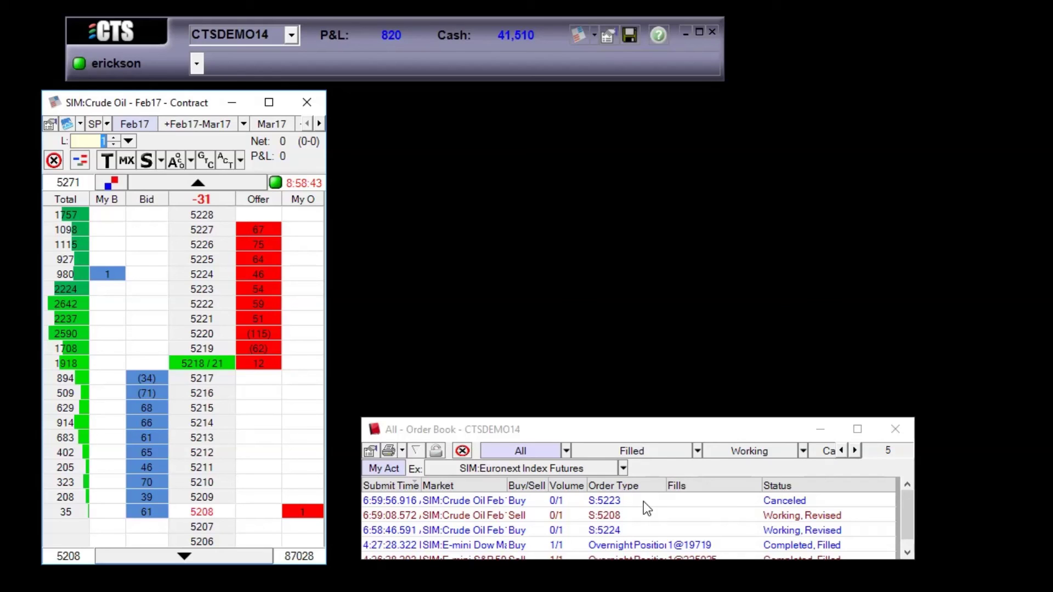
click(855, 452)
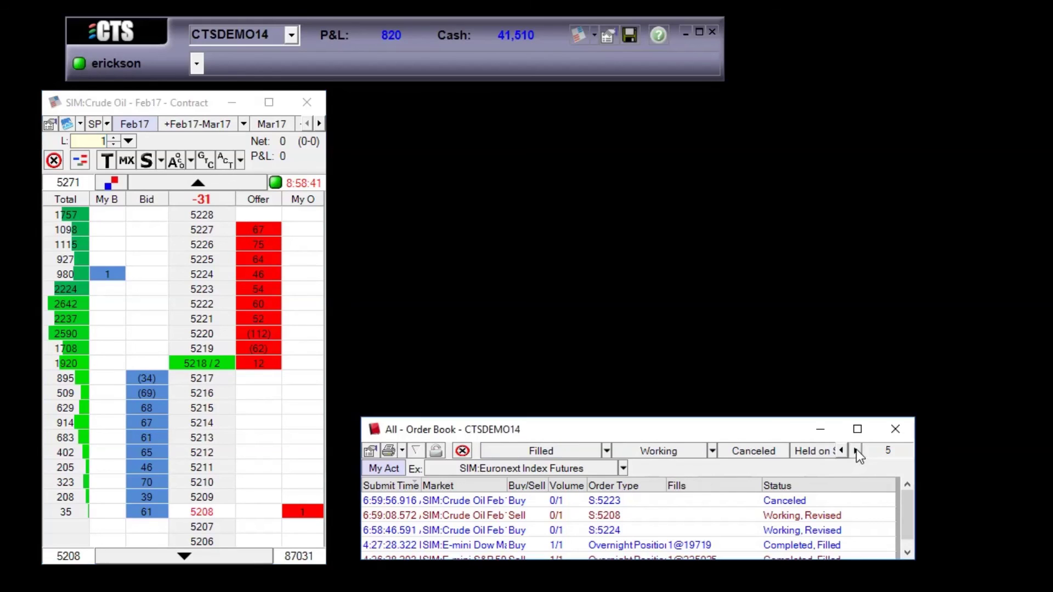
click(770, 449)
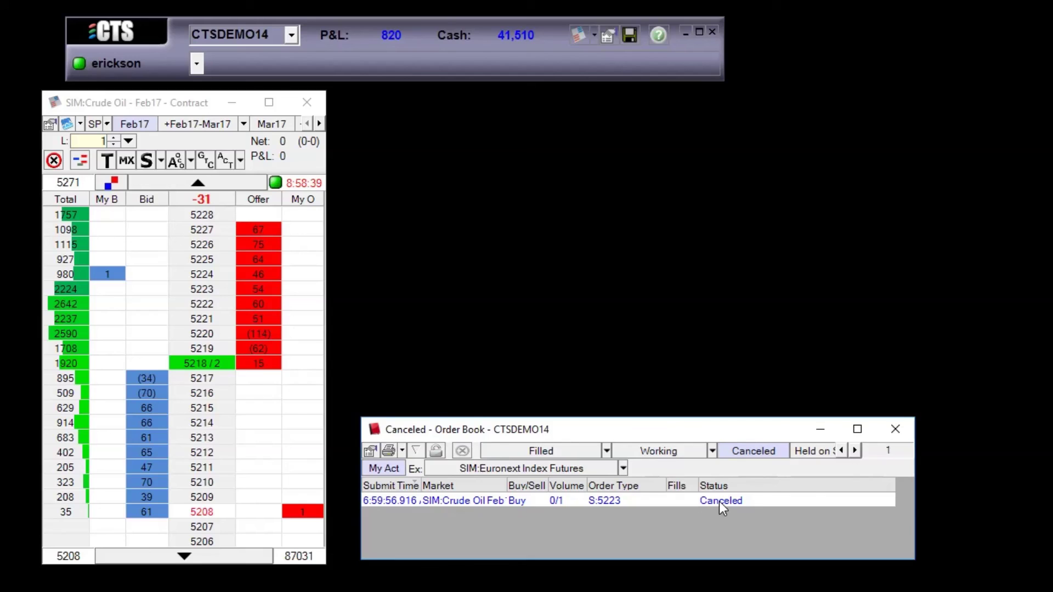
click(841, 450)
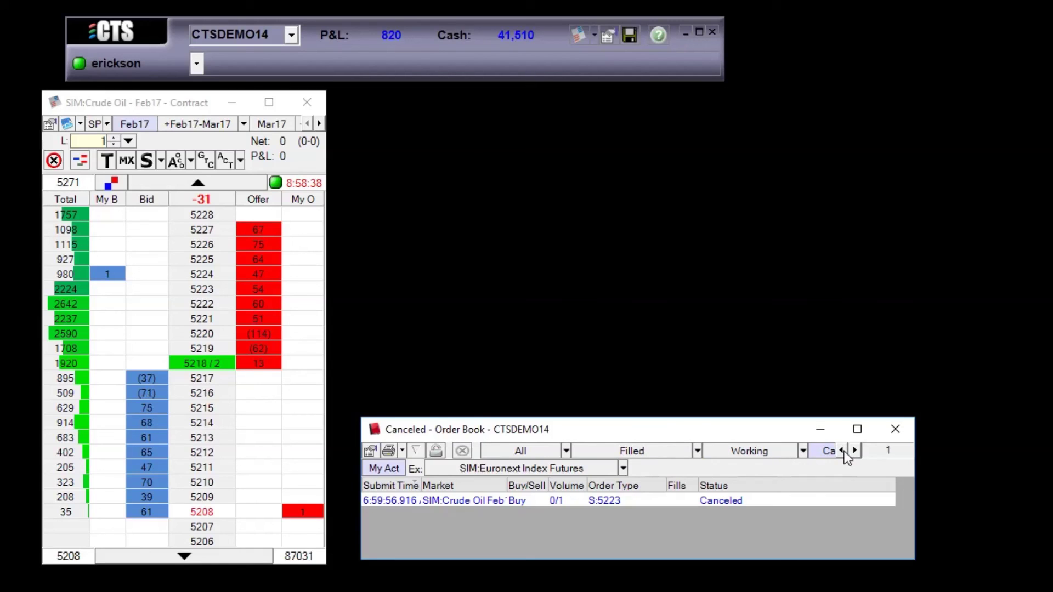
click(514, 457)
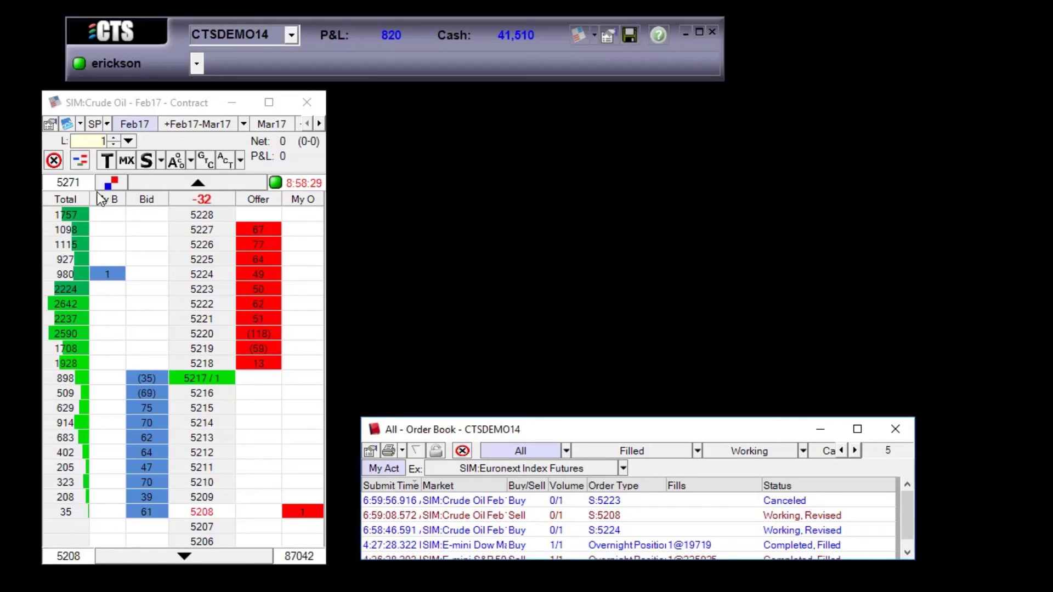
Step: Cancel all remaining Crude Oil Feb17 orders and check the order book's working and complete order lists
click(53, 160)
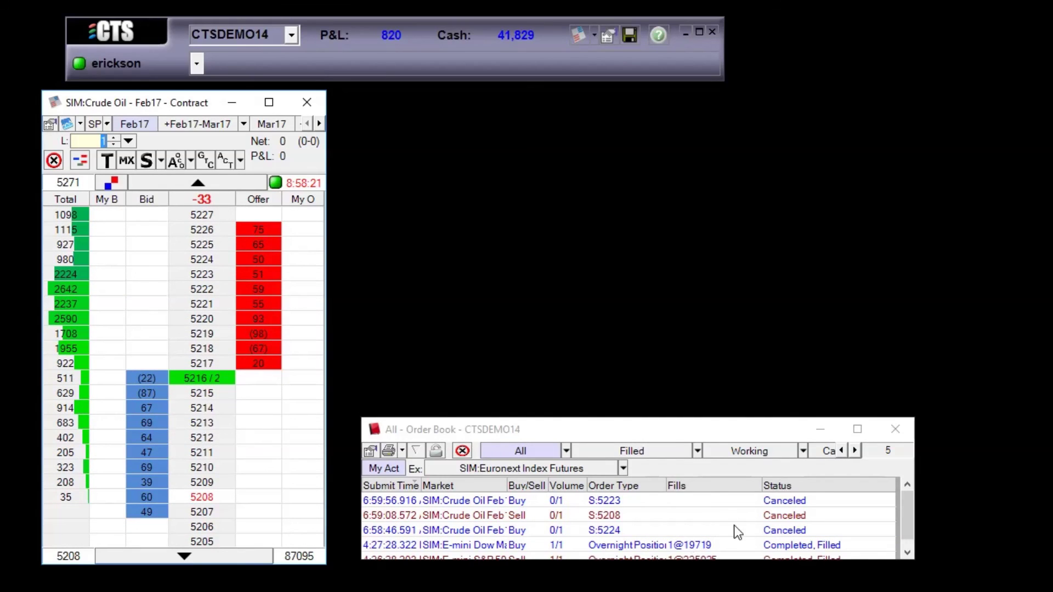
click(737, 450)
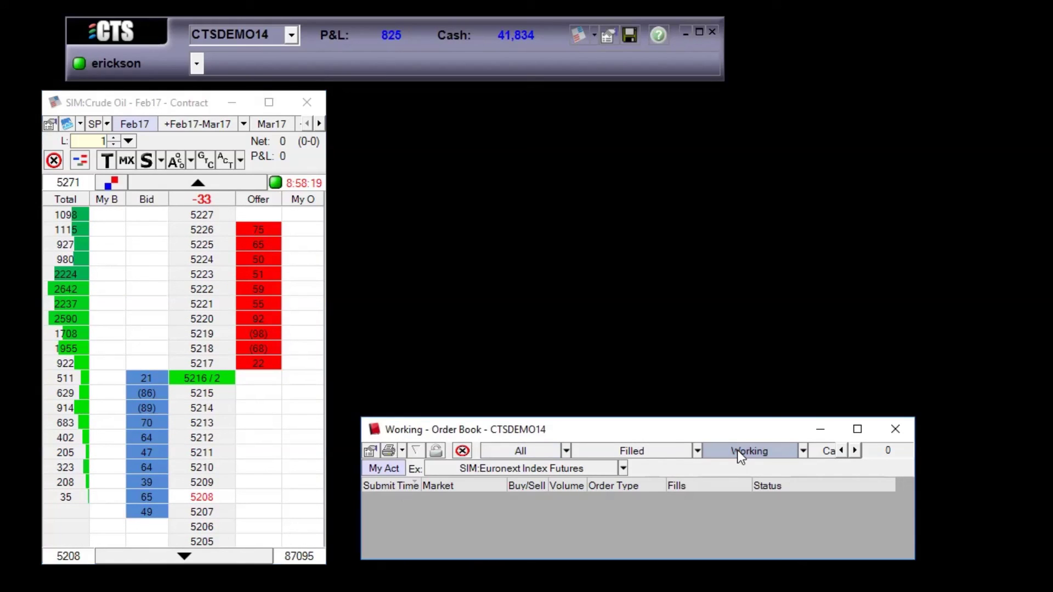
click(531, 451)
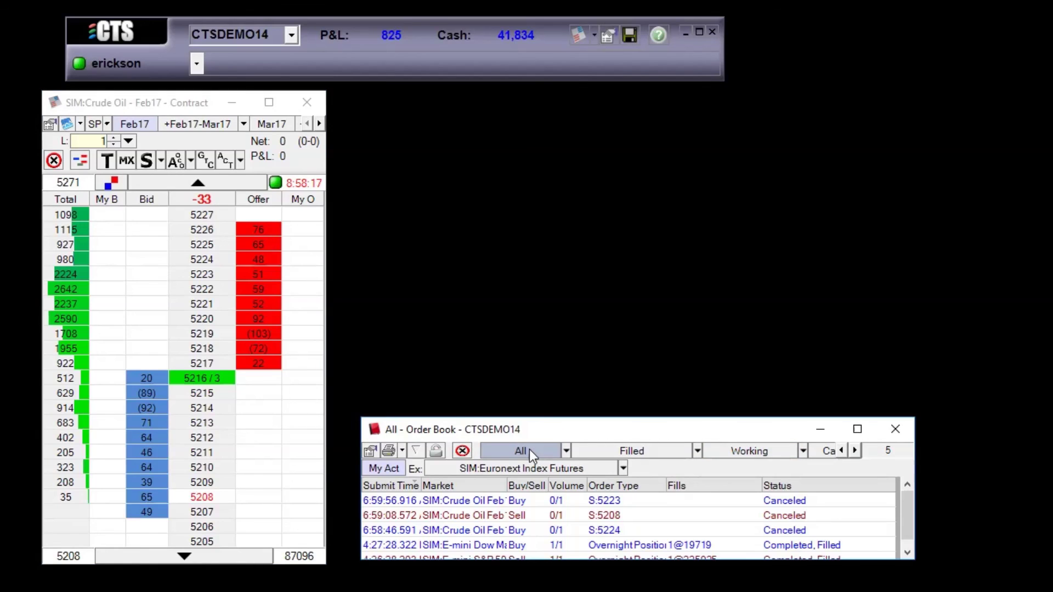